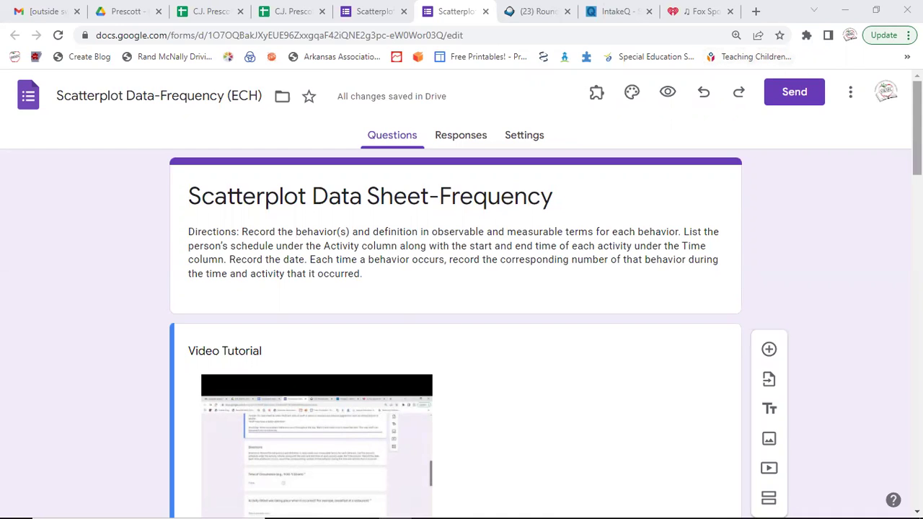
# Open the required short-answer Activity question and its title, then move on to Eloping from Staff (ES)
pyautogui.scroll(-2, 917, 145)
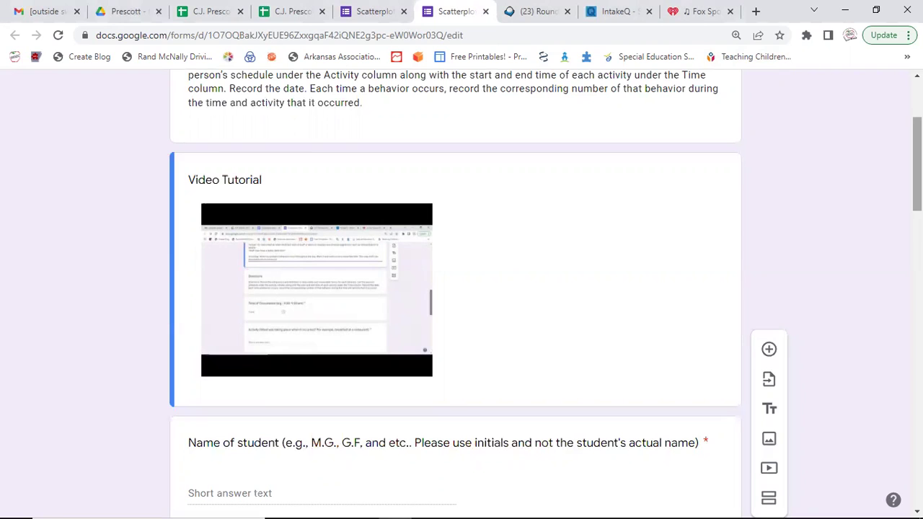
pyautogui.scroll(-1, 462, 288)
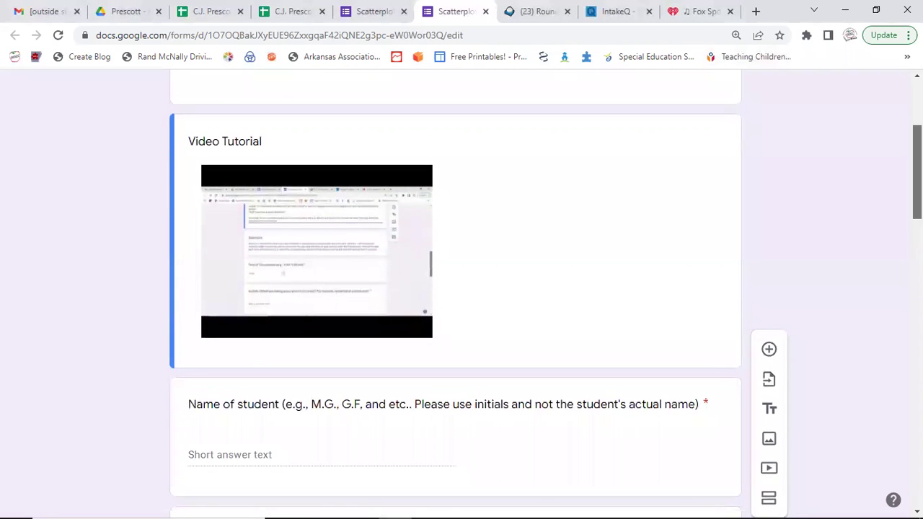
pyautogui.scroll(1, 462, 289)
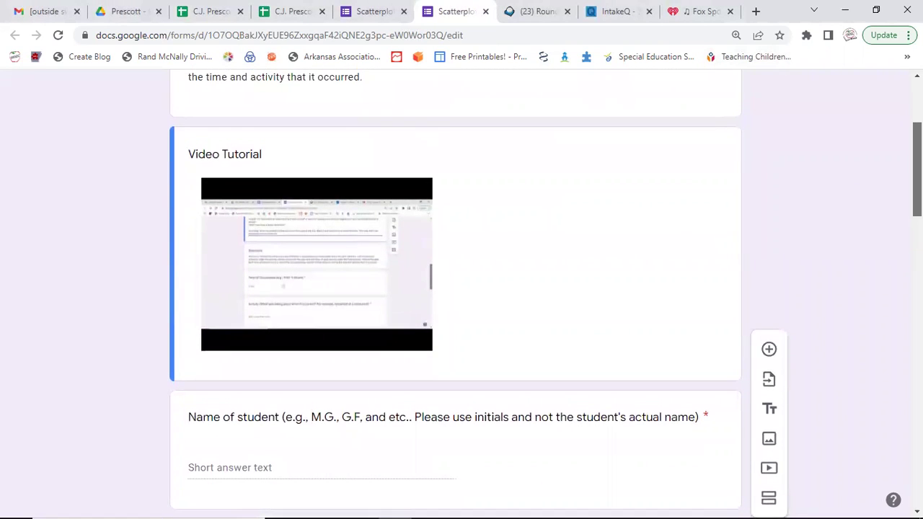
pyautogui.scroll(1, 462, 288)
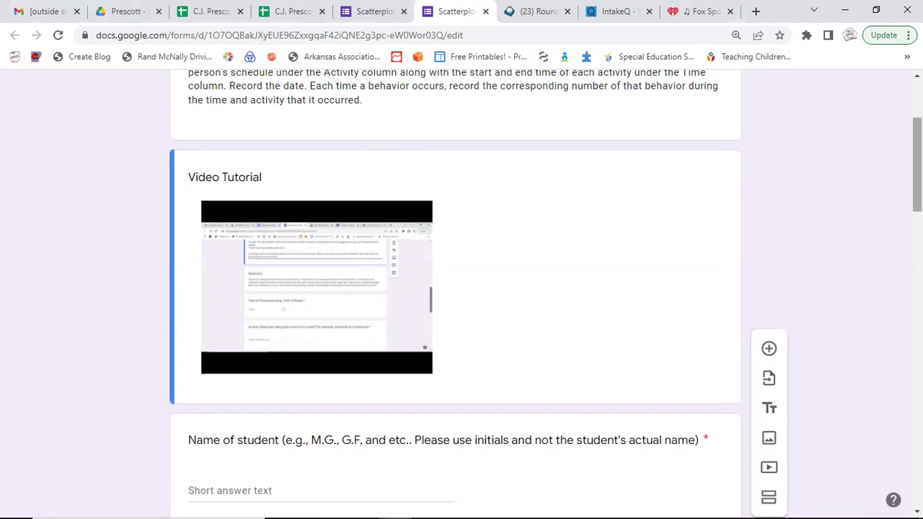
pyautogui.scroll(-4, 462, 289)
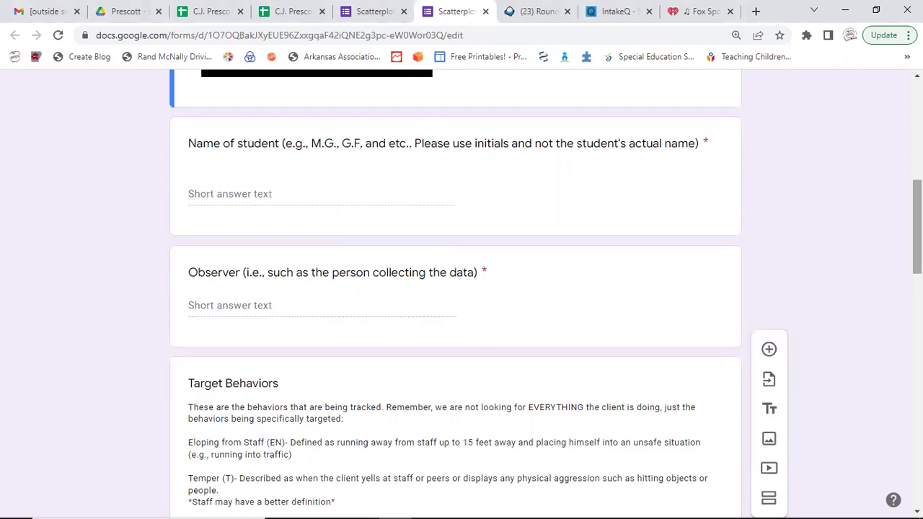
pyautogui.scroll(-3, 462, 289)
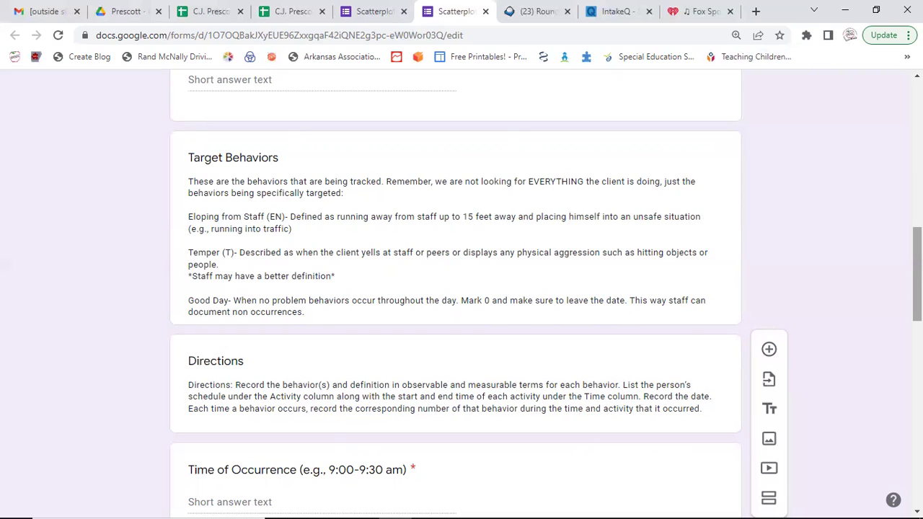
pyautogui.scroll(-3, 462, 289)
pyautogui.click(462, 468)
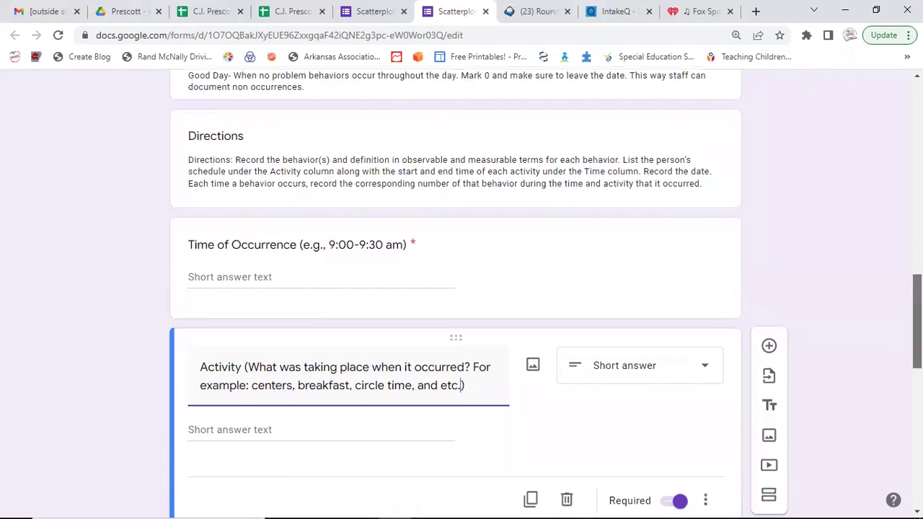
pyautogui.click(462, 385)
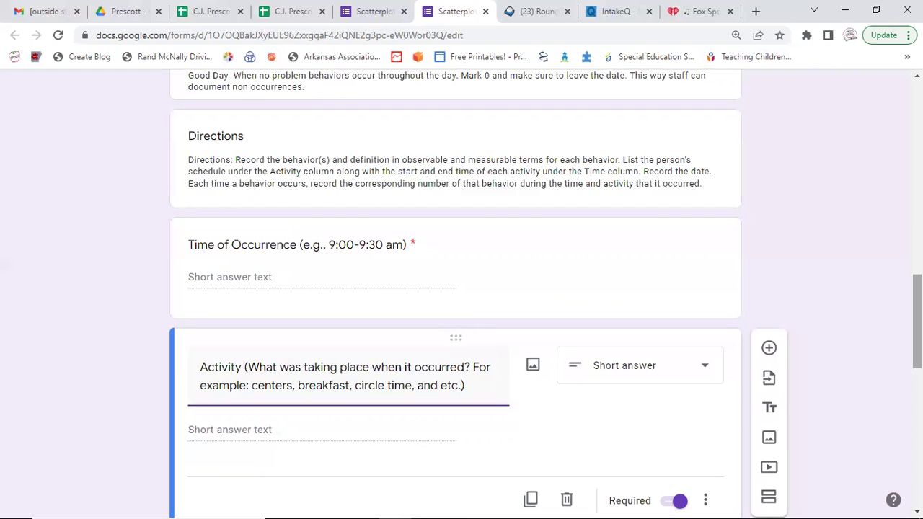
pyautogui.scroll(-4, 462, 288)
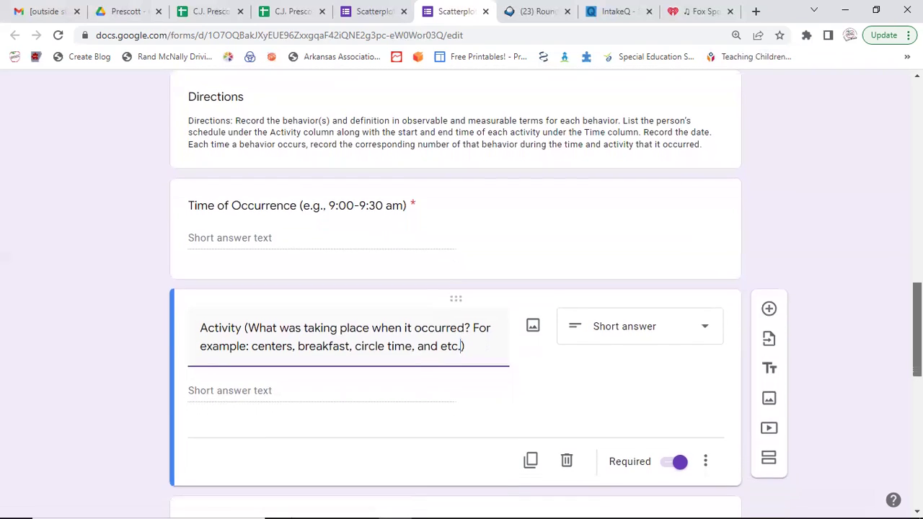
pyautogui.scroll(-1, 461, 288)
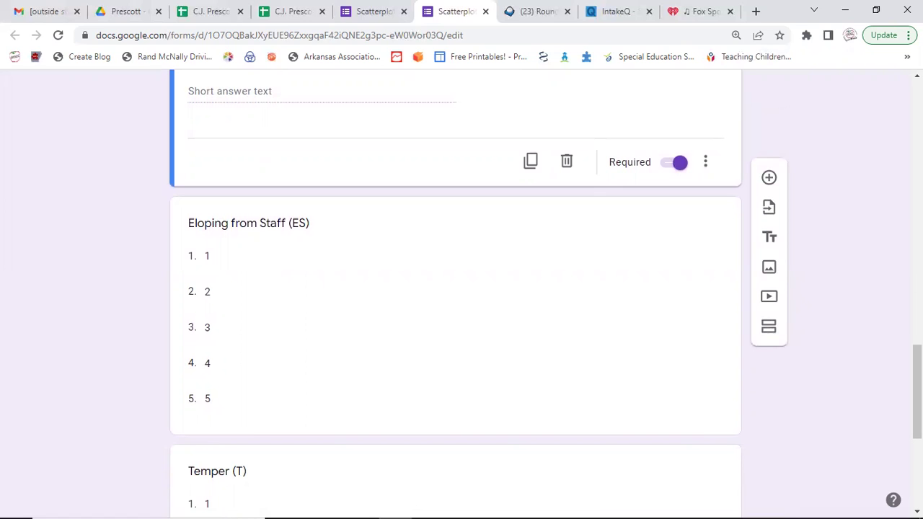
# Scroll past the Eloping from Staff and Temper questions to the final Good Day question
pyautogui.scroll(-2, 474, 292)
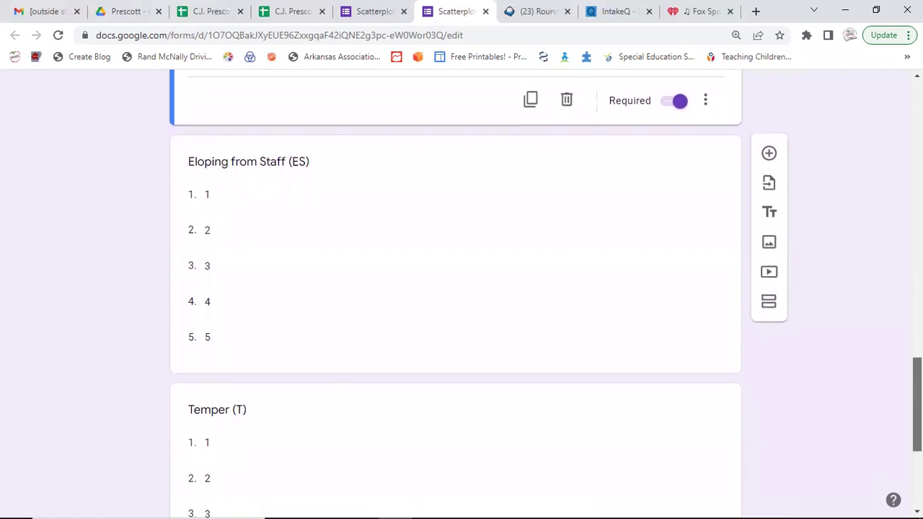
pyautogui.scroll(-1, 456, 288)
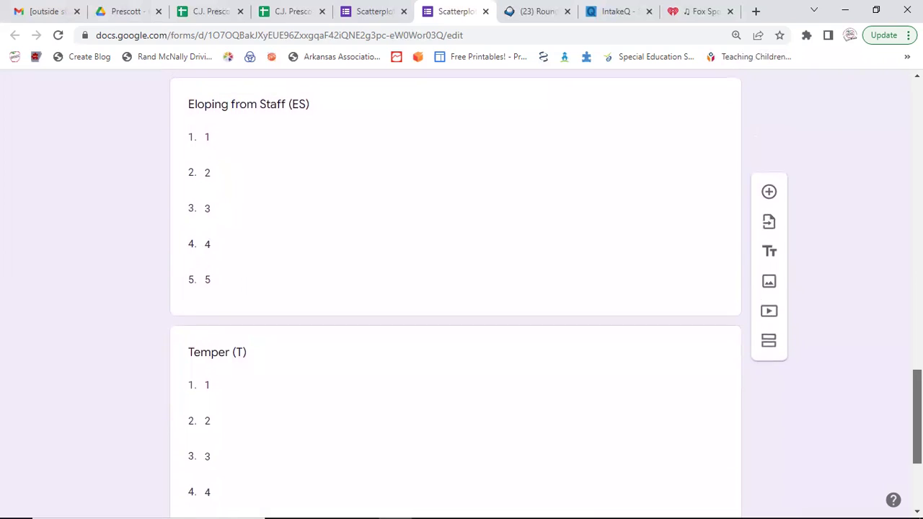
pyautogui.scroll(-3, 456, 288)
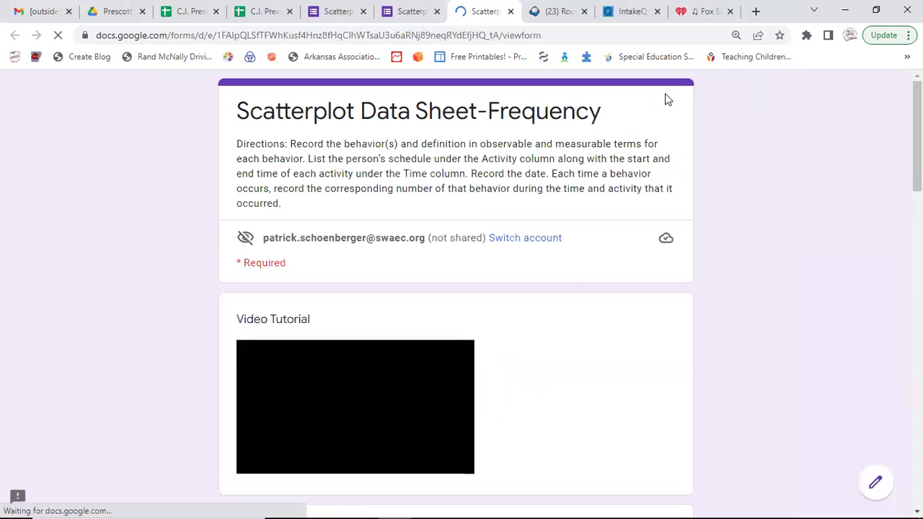
pyautogui.scroll(-2, 350, 391)
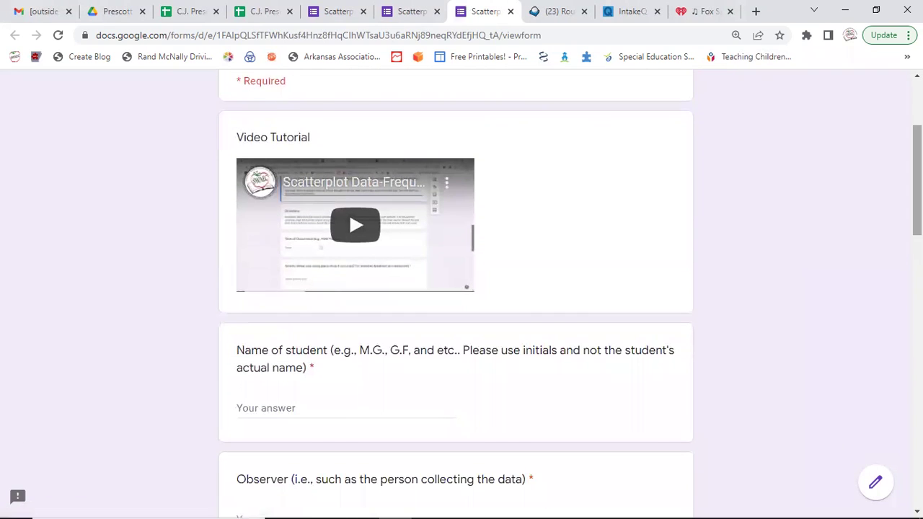
pyautogui.scroll(-2, 349, 212)
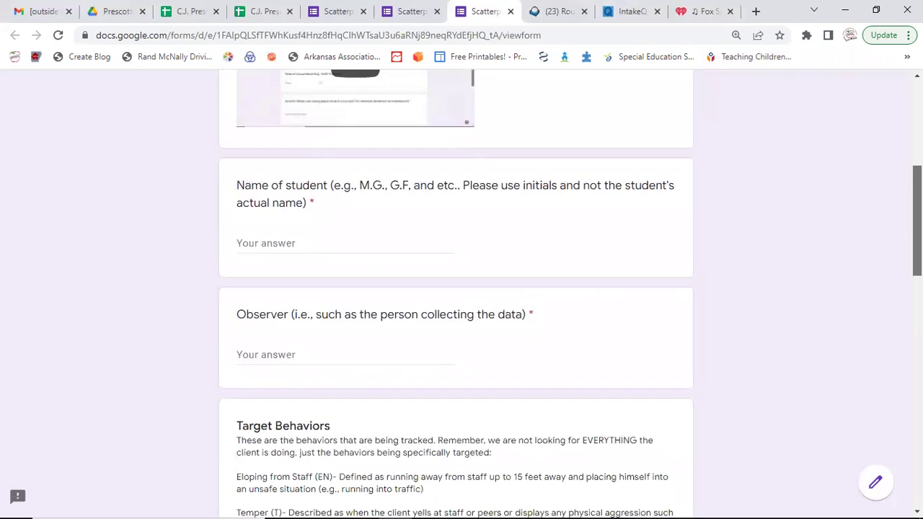
pyautogui.scroll(-1, 456, 288)
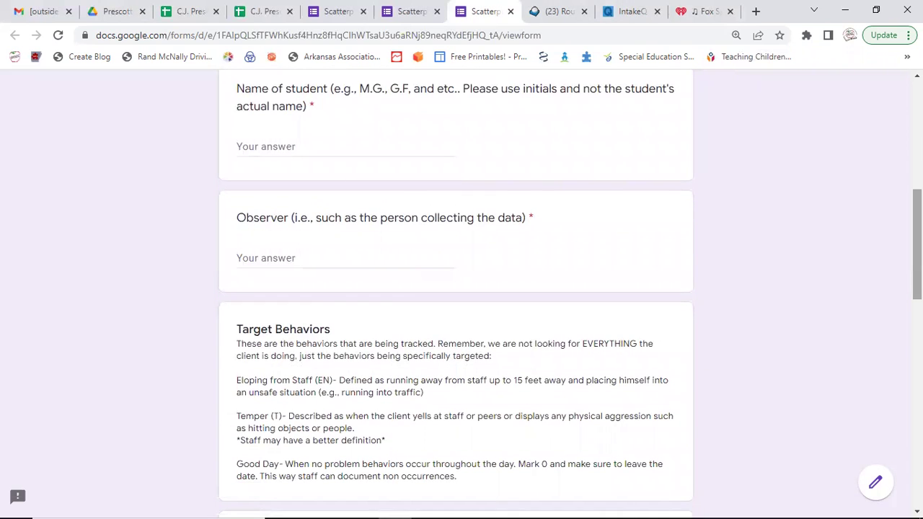
pyautogui.scroll(-5, 456, 289)
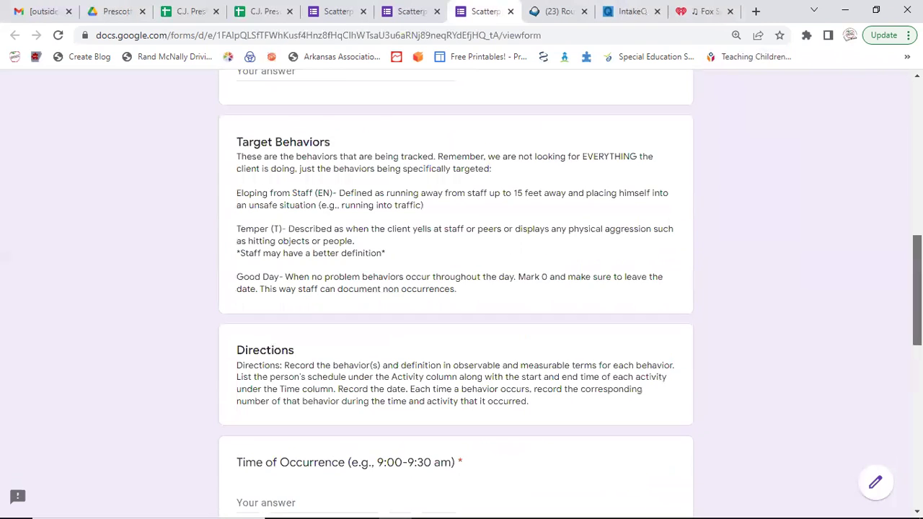
pyautogui.scroll(-3, 455, 289)
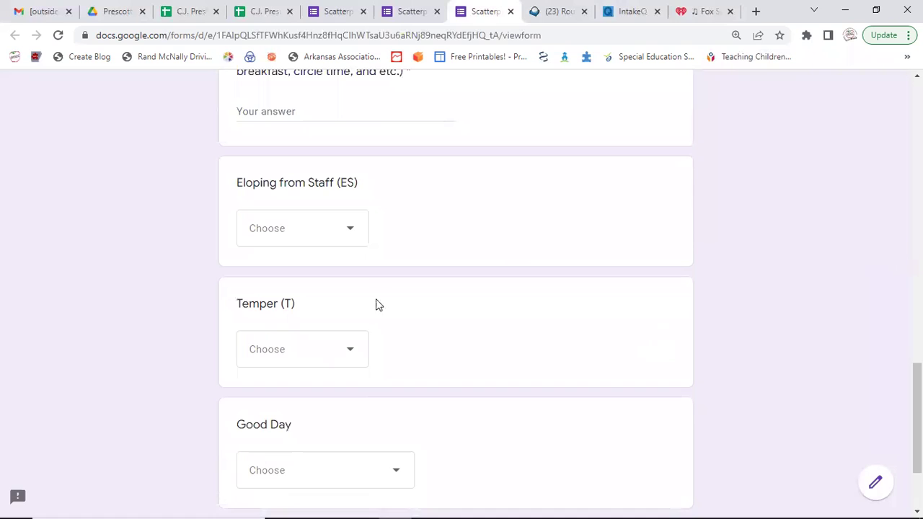
pyautogui.click(350, 231)
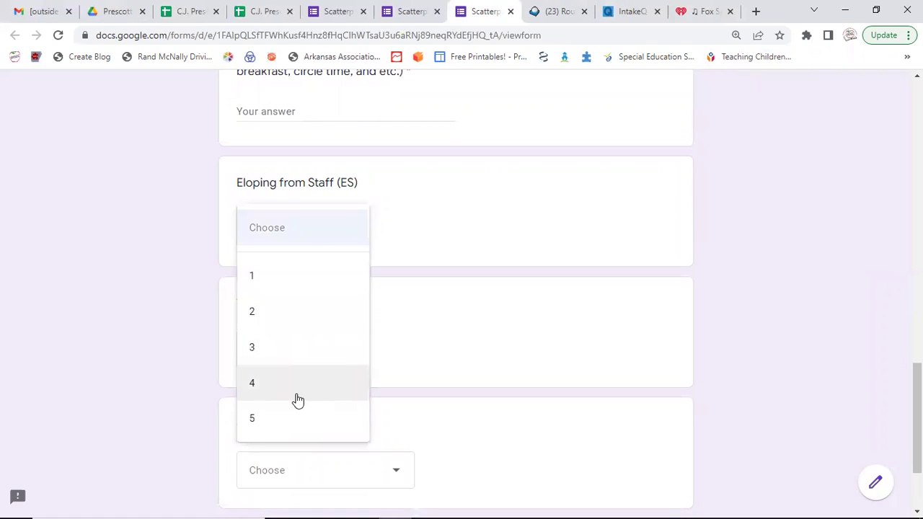
pyautogui.click(261, 318)
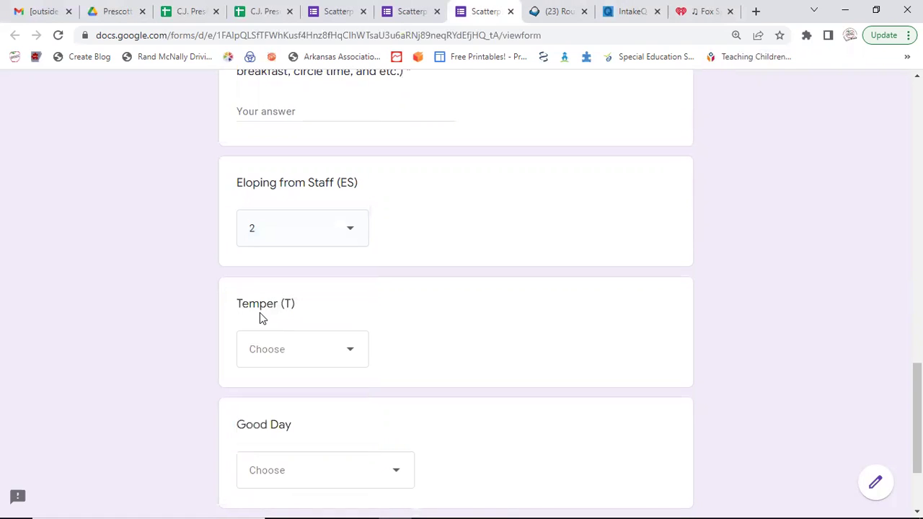
pyautogui.click(322, 363)
pyautogui.click(286, 340)
pyautogui.click(348, 231)
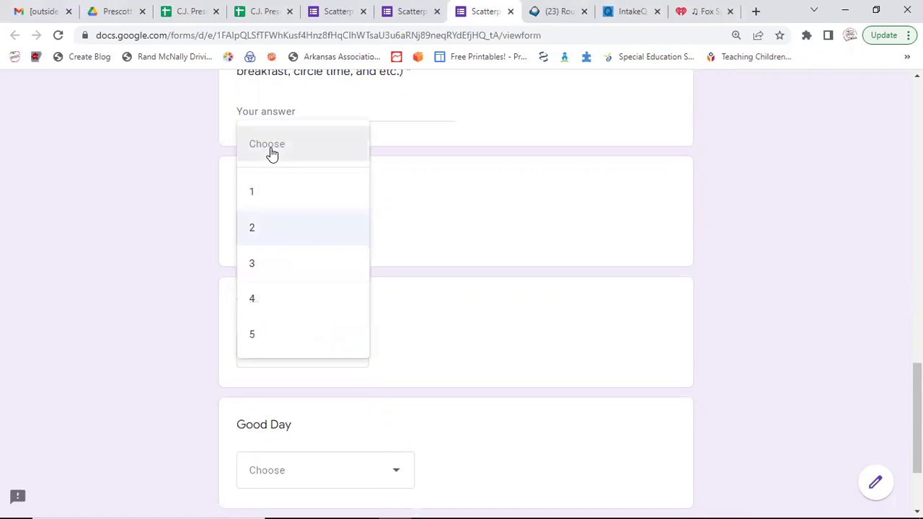
pyautogui.click(268, 146)
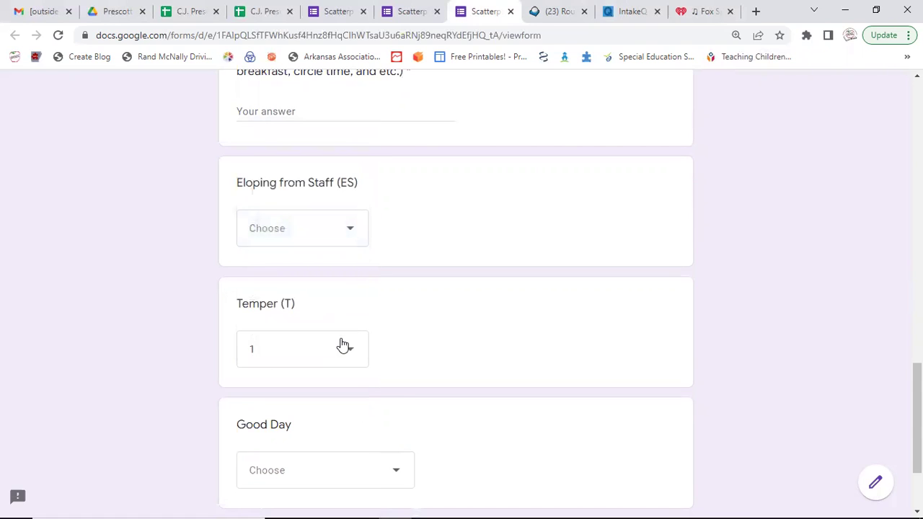
pyautogui.click(342, 348)
pyautogui.click(285, 300)
pyautogui.click(392, 473)
pyautogui.click(333, 478)
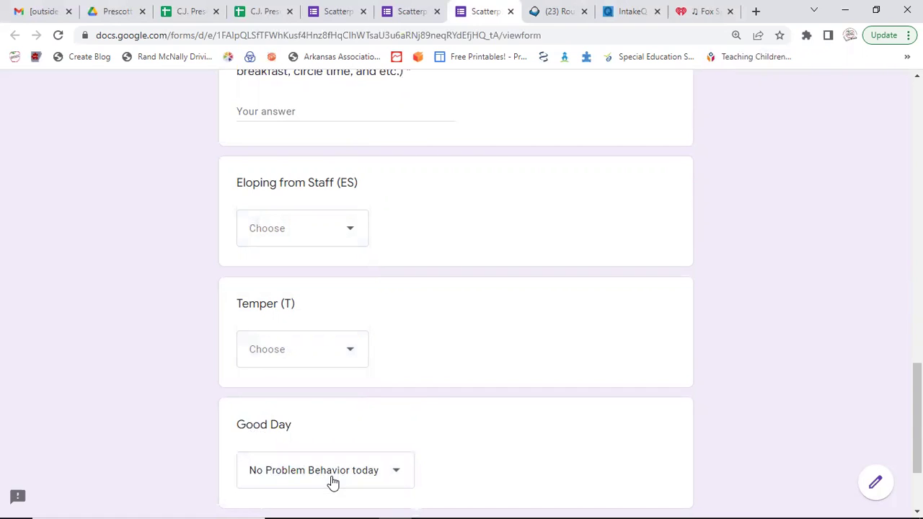
pyautogui.click(382, 478)
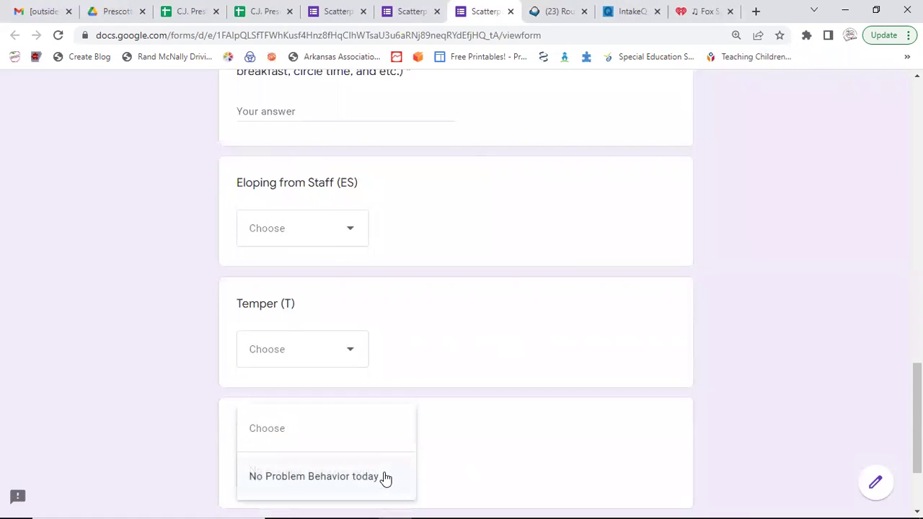
pyautogui.click(289, 431)
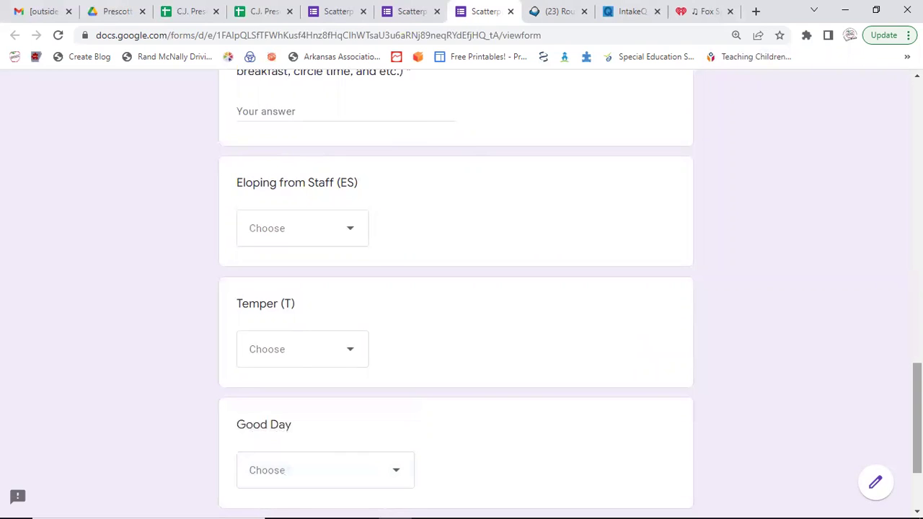
pyautogui.scroll(-3, 455, 289)
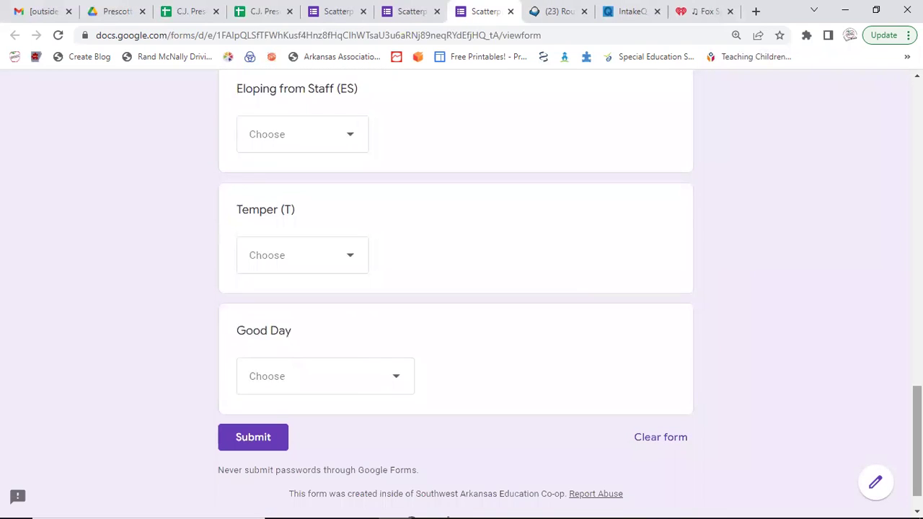